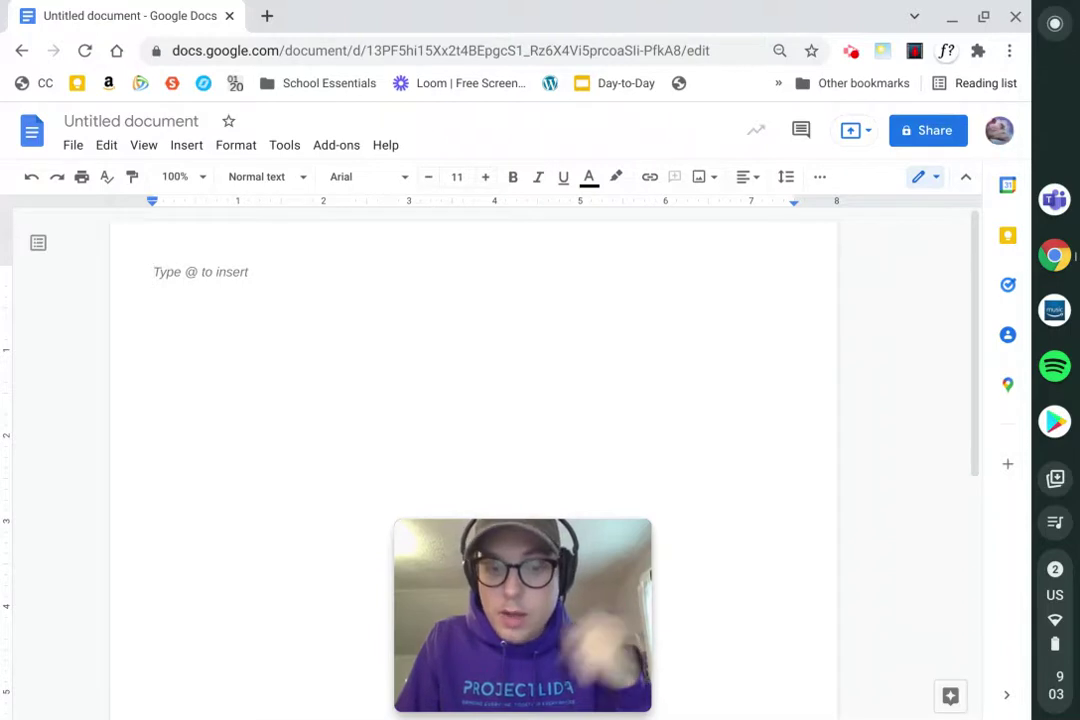
- Open the input methods list, showing English (US) and English (US) with International keyboard
drag(603, 656, 232, 642)
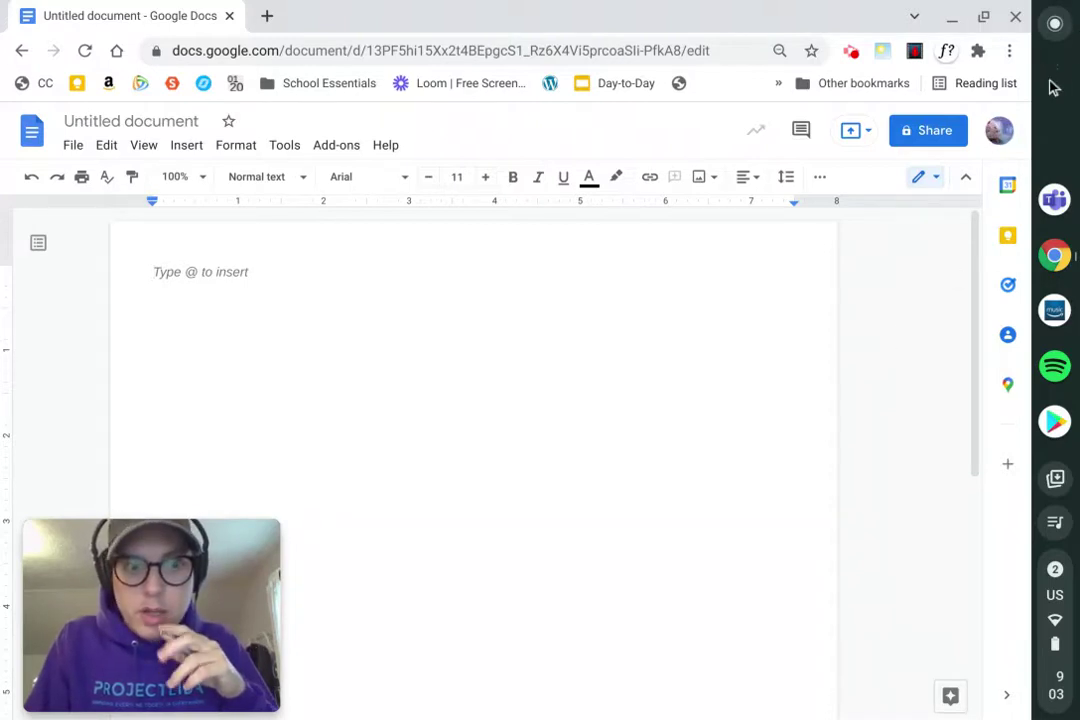
click(1057, 598)
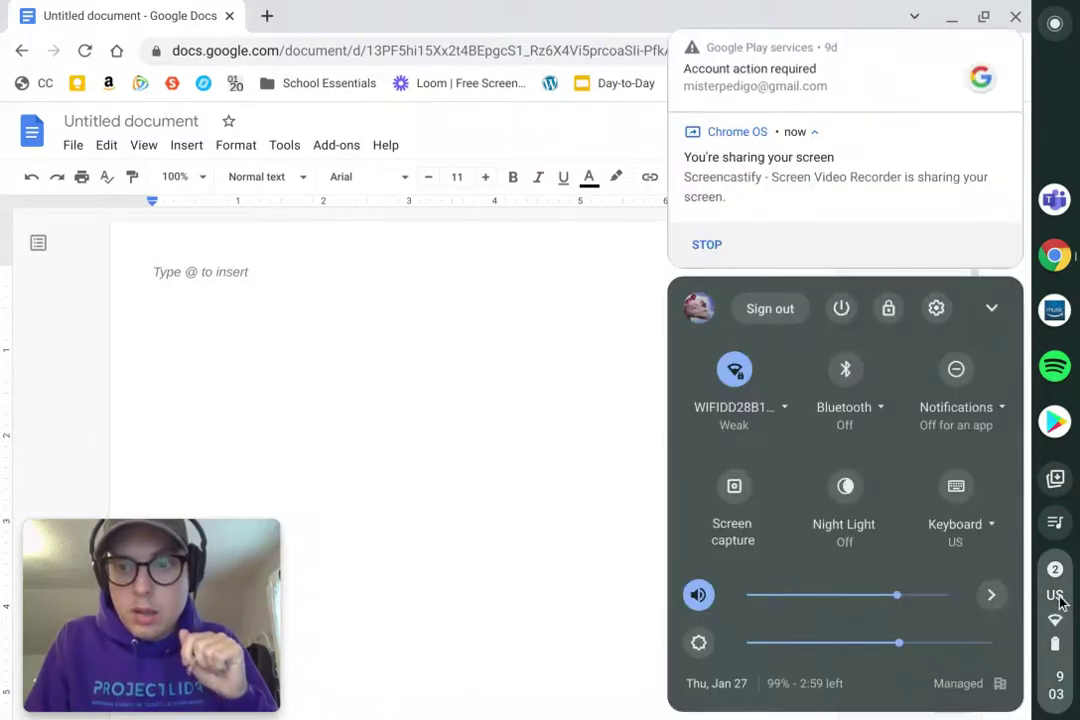
click(966, 530)
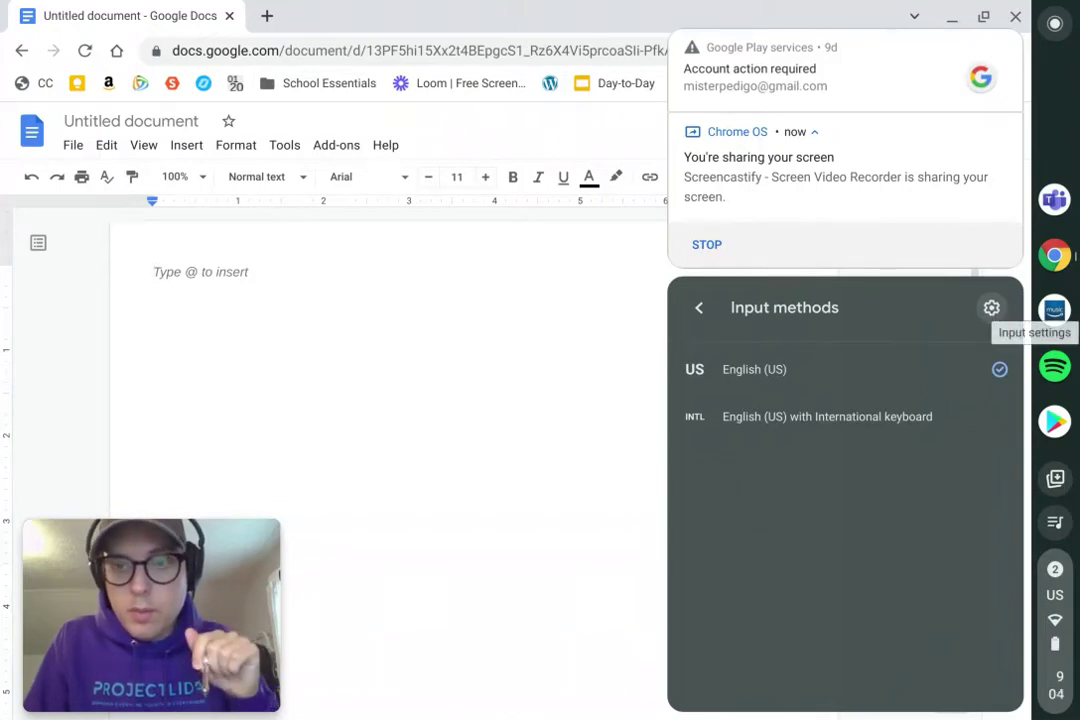
- Enable 'Show input options in the shelf' in input settings, then close Settings
click(991, 308)
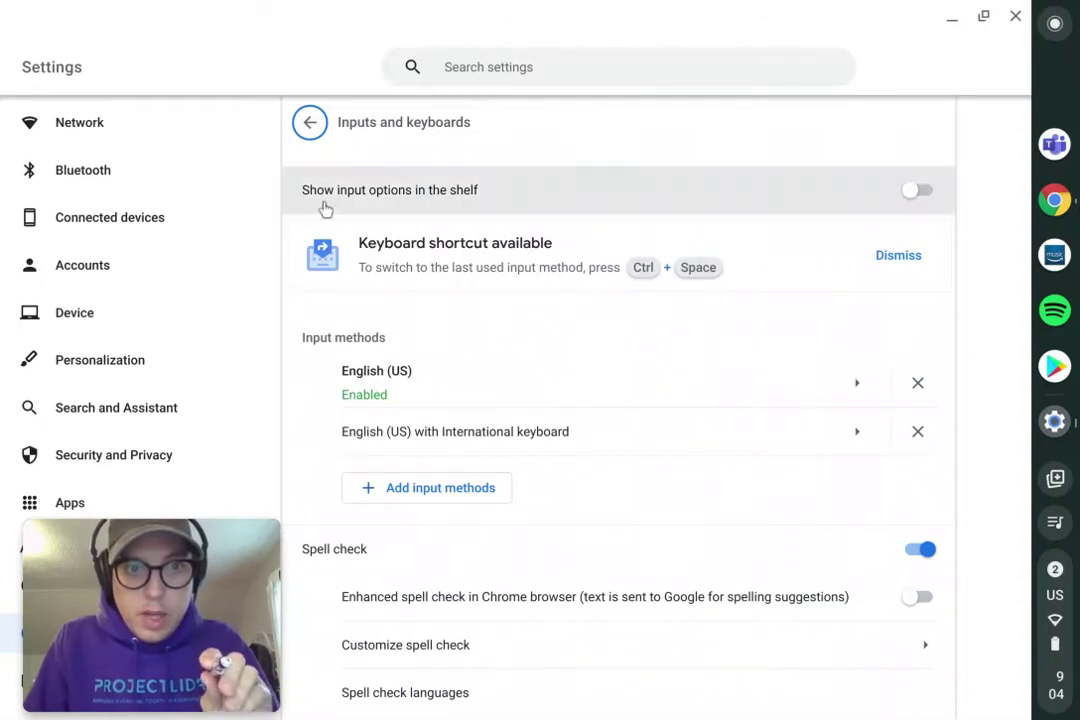
click(922, 192)
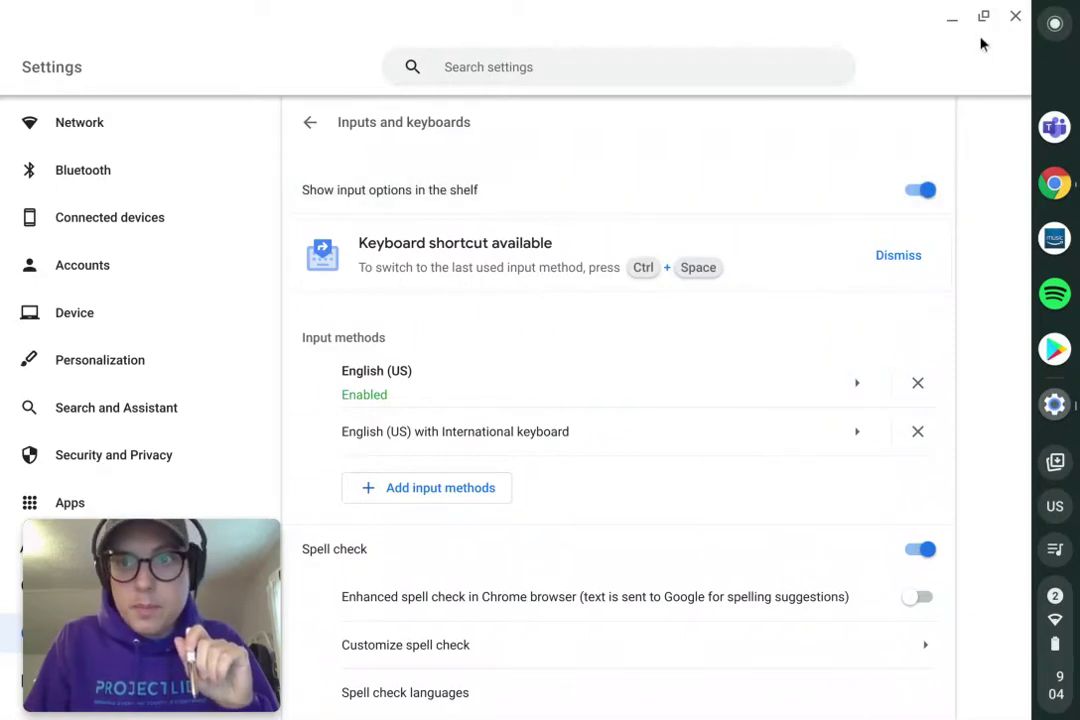
click(1016, 16)
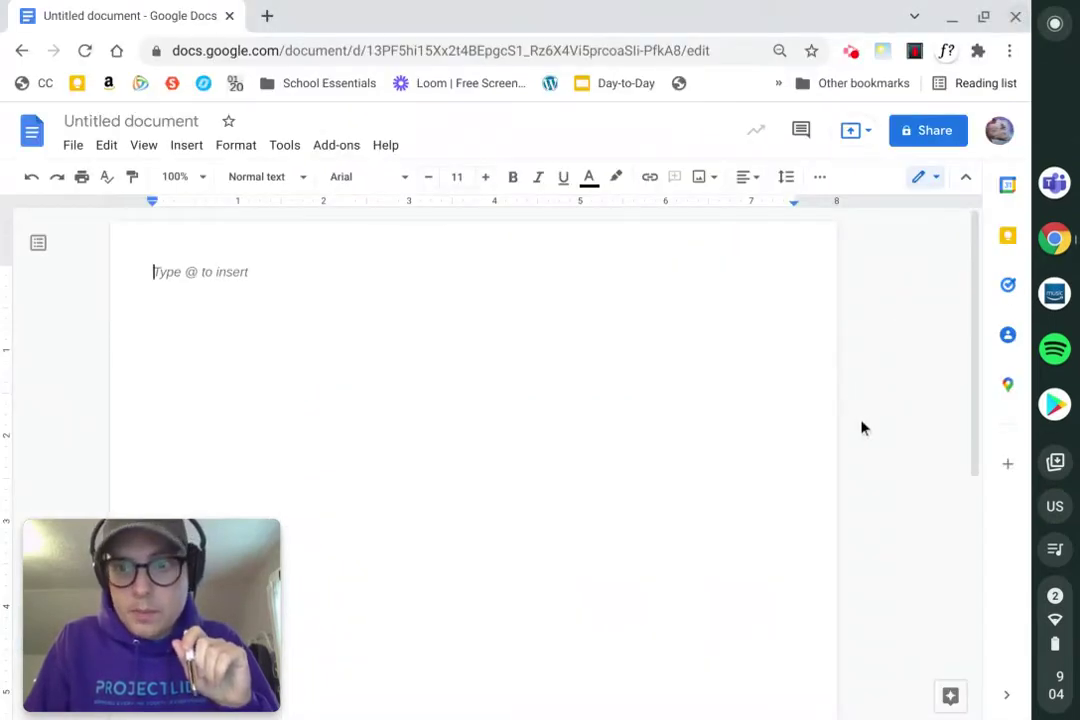
- Switch from the US keyboard to Handwriting input via the shelf indicator
click(1056, 507)
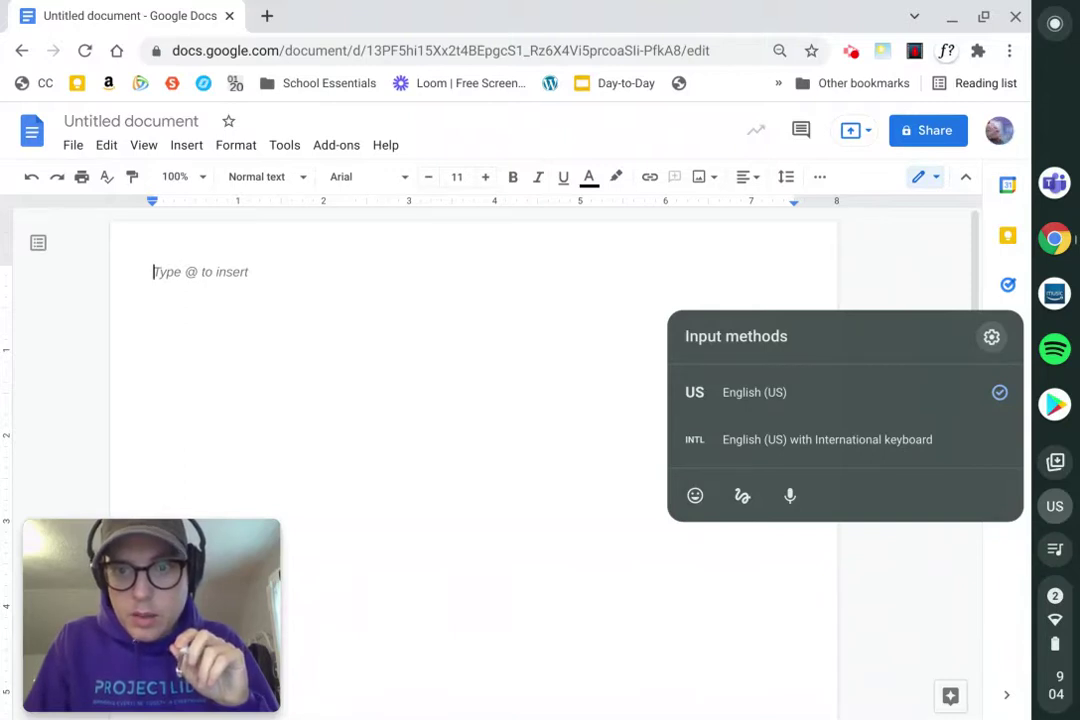
click(743, 497)
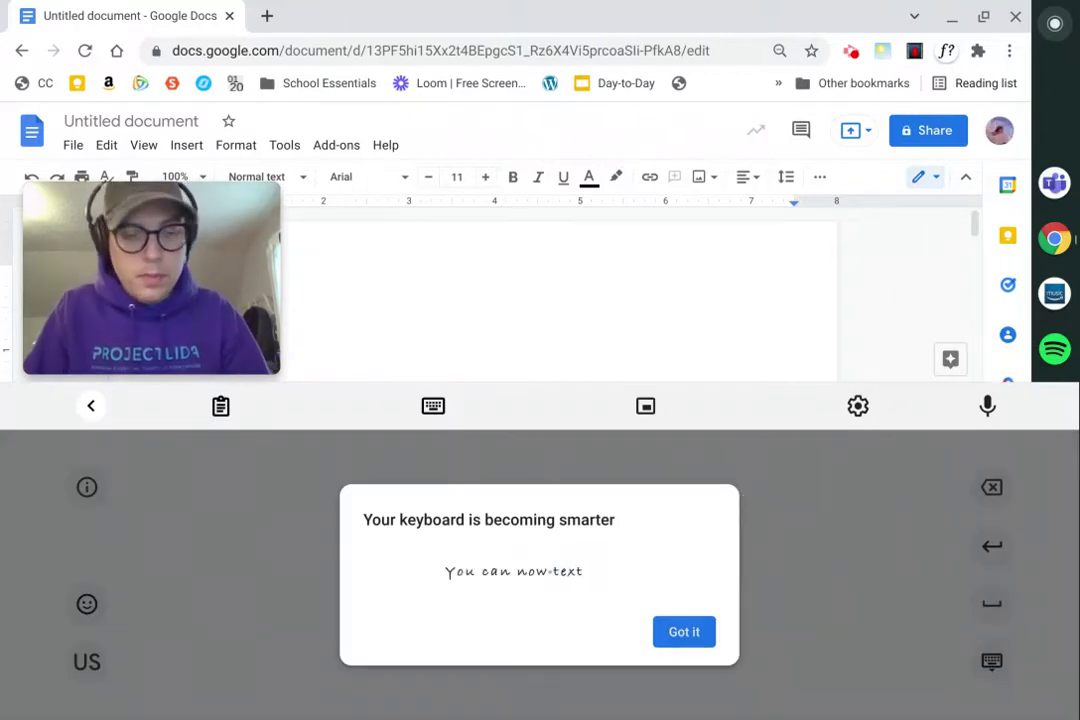
- Accept the 'Your keyboard is becoming smarter' notice with Got it
click(689, 641)
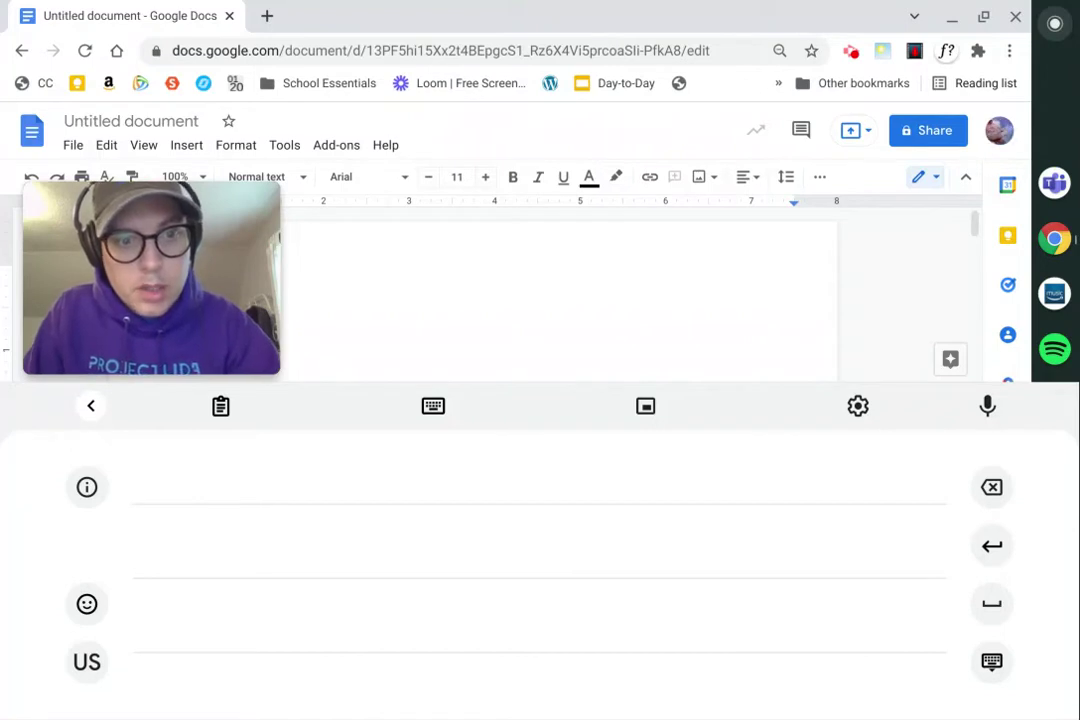
- Handwrite 'WHAT UP?' on the pad and delete the stray 's' after it
mouse_move(193, 527)
mouse_down()
mouse_move(226, 528)
mouse_move(236, 580)
mouse_move(248, 522)
mouse_move(273, 585)
mouse_up()
drag(298, 520, 291, 580)
mouse_move(284, 553)
mouse_down()
mouse_move(305, 546)
mouse_move(320, 565)
mouse_move(388, 582)
mouse_up()
drag(325, 556, 372, 552)
mouse_move(382, 528)
mouse_down()
mouse_move(384, 583)
mouse_move(410, 525)
mouse_move(470, 515)
mouse_move(515, 585)
mouse_up()
drag(493, 512, 497, 550)
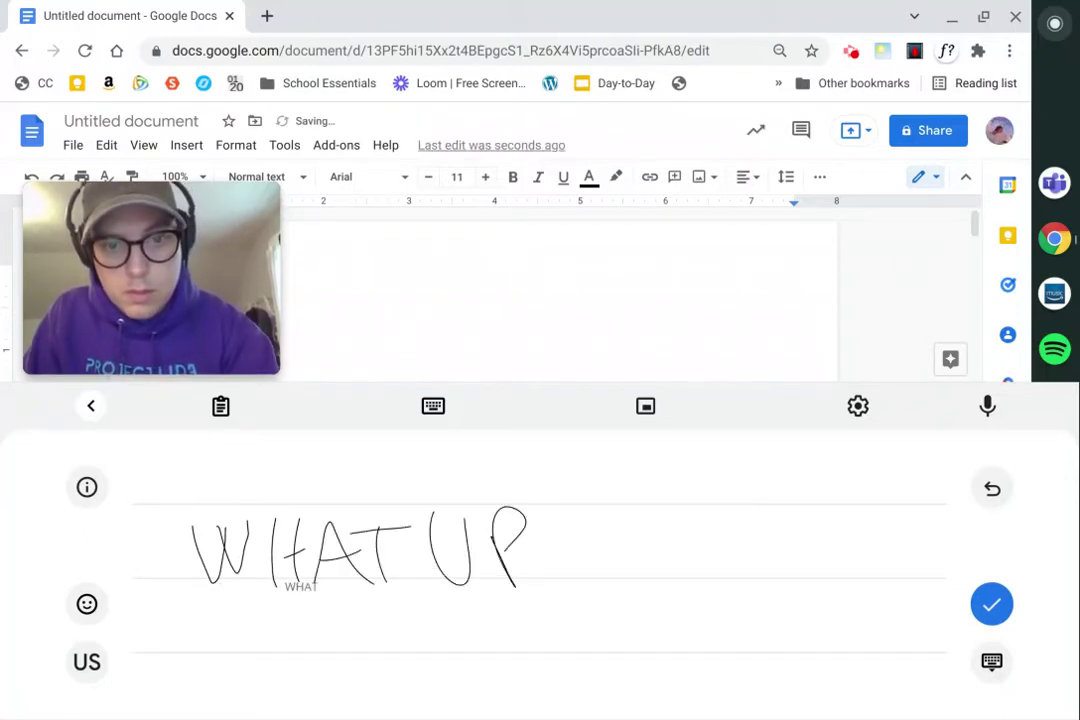
drag(557, 527, 574, 549)
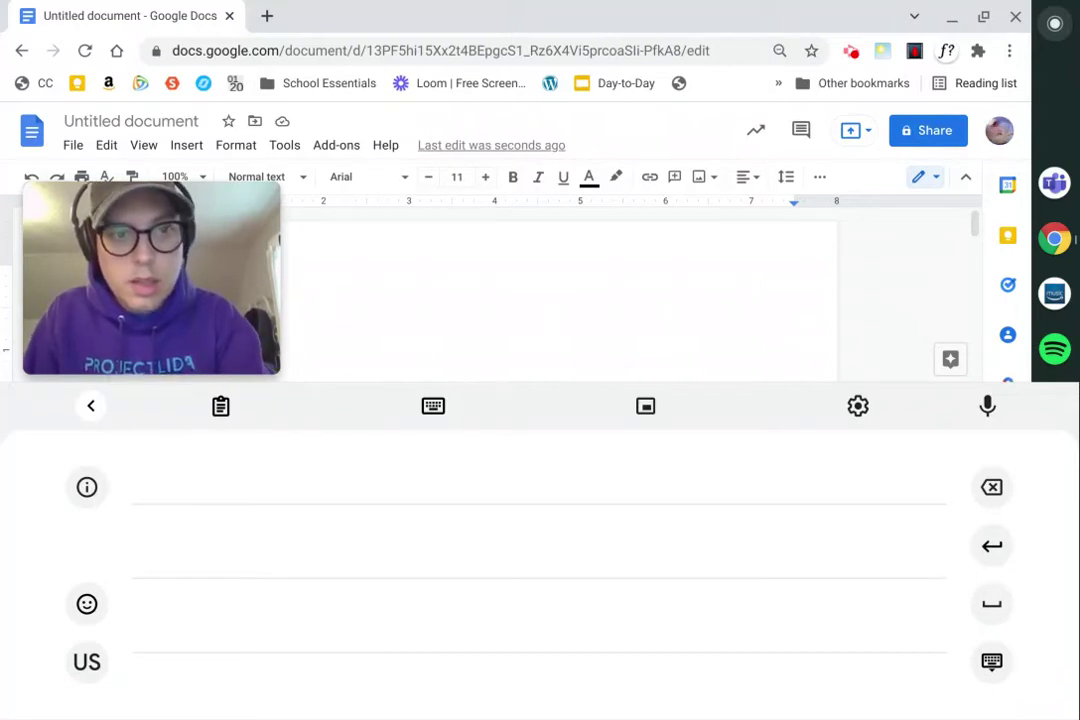
text(s)
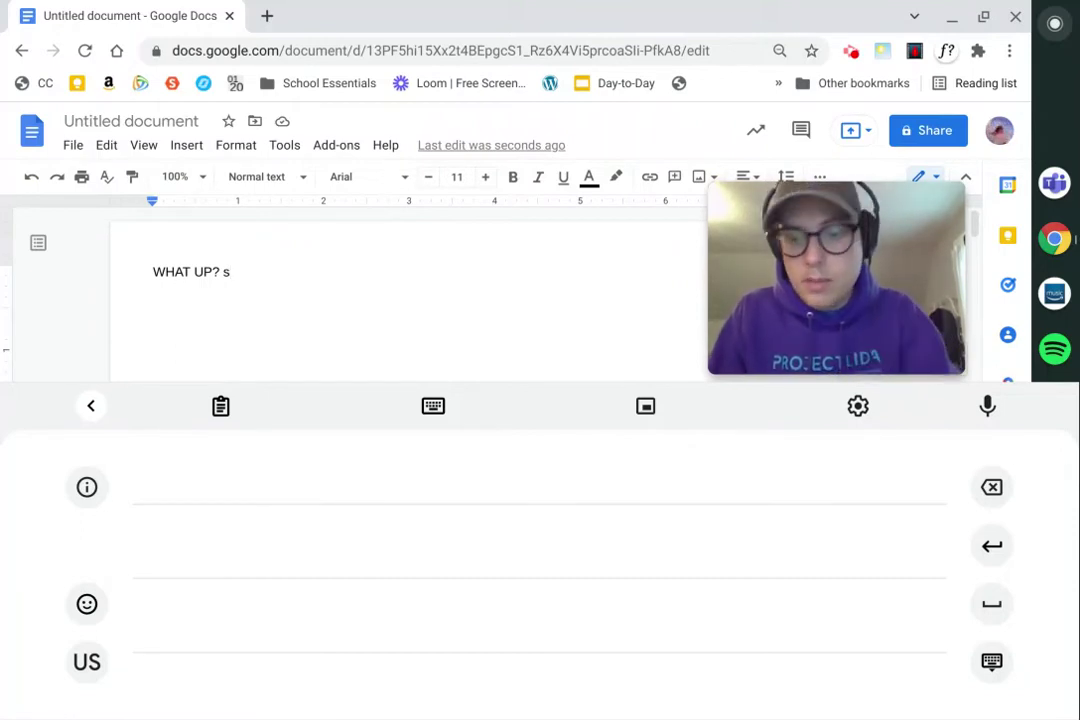
key(BackSpace)
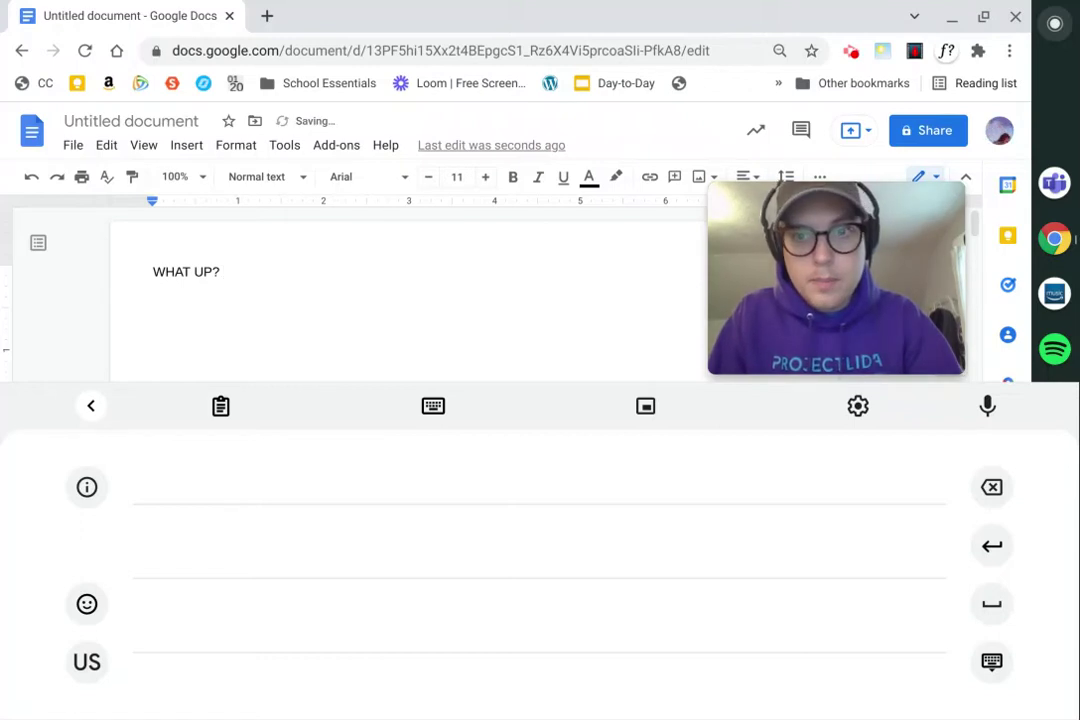
- Handwrite 'I did it!' on the pad, dotting the exclamation mark
mouse_move(242, 517)
mouse_down()
mouse_move(252, 577)
mouse_move(303, 578)
mouse_up()
drag(211, 525, 316, 505)
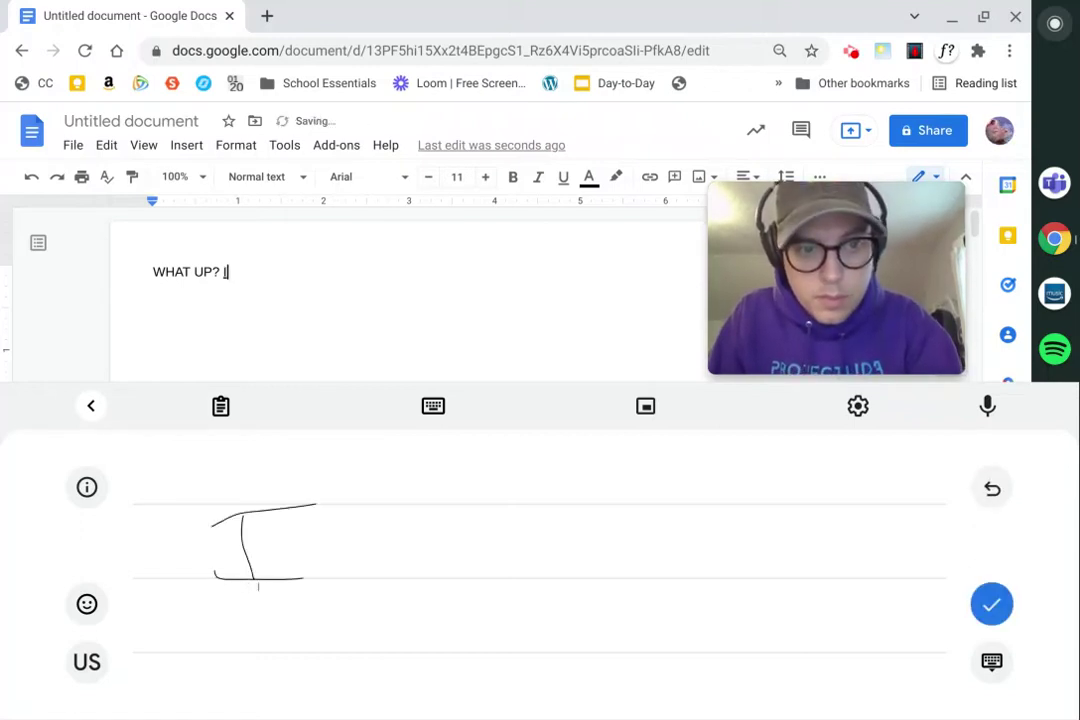
mouse_move(405, 547)
mouse_down()
mouse_move(400, 572)
mouse_move(432, 572)
mouse_move(476, 516)
mouse_move(491, 590)
mouse_up()
mouse_move(563, 517)
mouse_down()
mouse_move(572, 580)
mouse_move(590, 543)
mouse_up()
drag(634, 497, 629, 548)
click(629, 574)
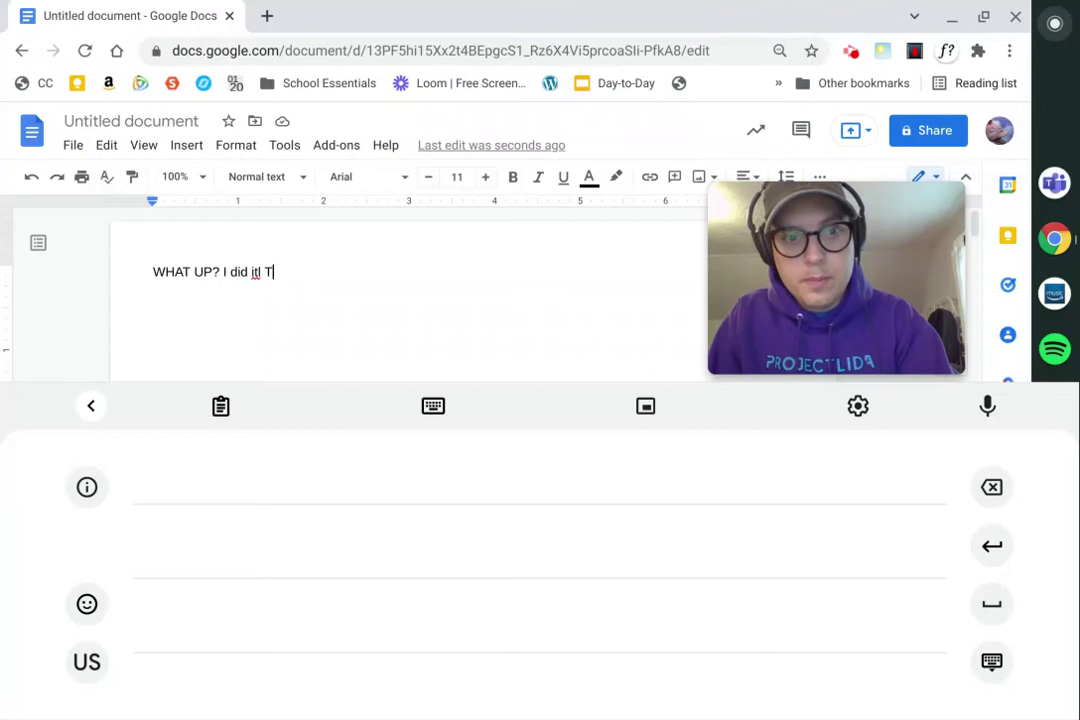
- Handwrite 'But it does!' on the pad, dotting the exclamation mark
drag(222, 516, 218, 585)
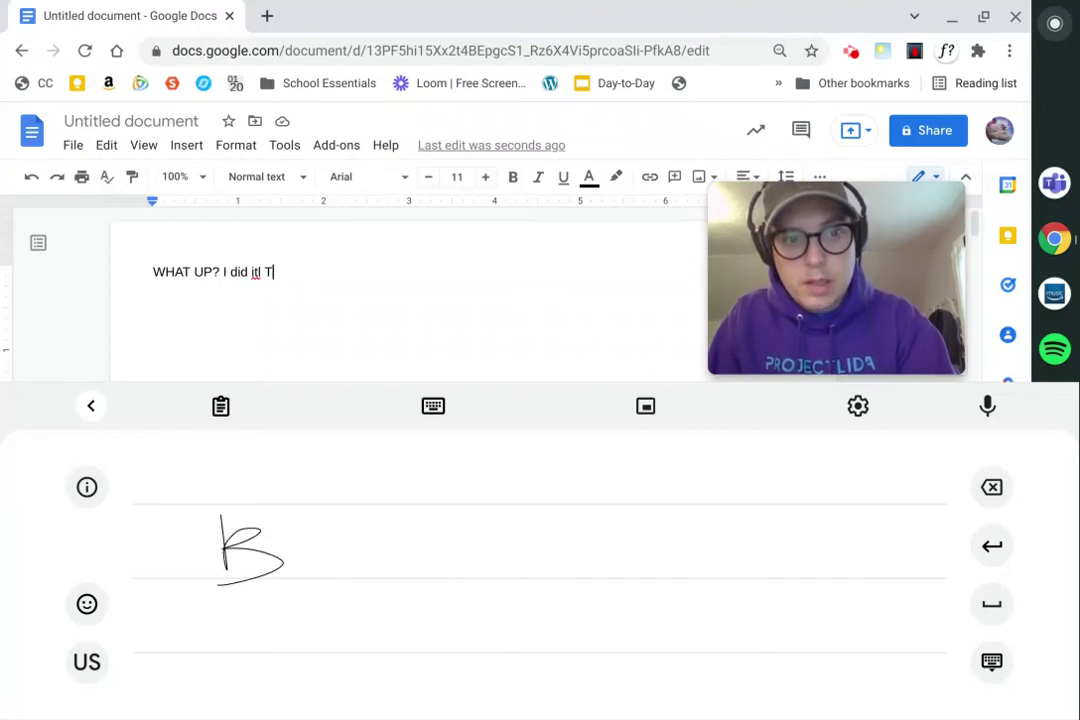
drag(285, 537, 352, 573)
drag(340, 527, 374, 523)
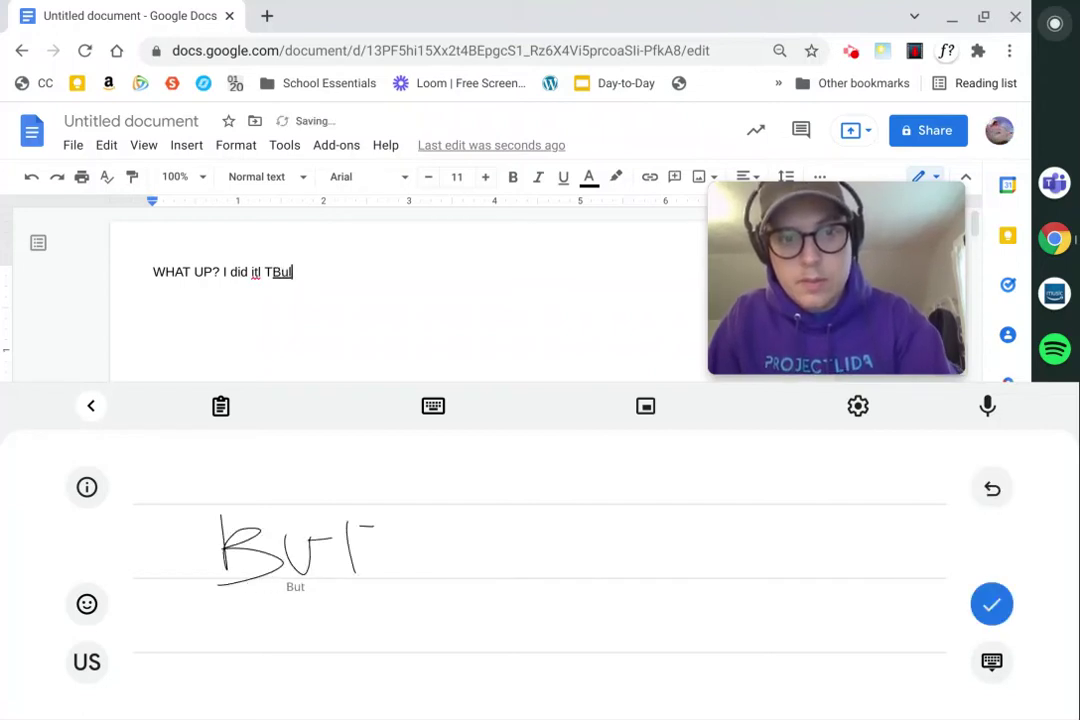
mouse_move(455, 528)
mouse_down()
mouse_move(455, 590)
mouse_move(482, 590)
mouse_move(512, 552)
mouse_move(552, 586)
mouse_up()
mouse_move(562, 515)
mouse_down()
mouse_move(572, 560)
mouse_move(660, 548)
mouse_move(672, 572)
mouse_up()
mouse_move(687, 546)
mouse_down()
mouse_move(707, 532)
mouse_move(683, 572)
mouse_up()
drag(741, 482, 742, 550)
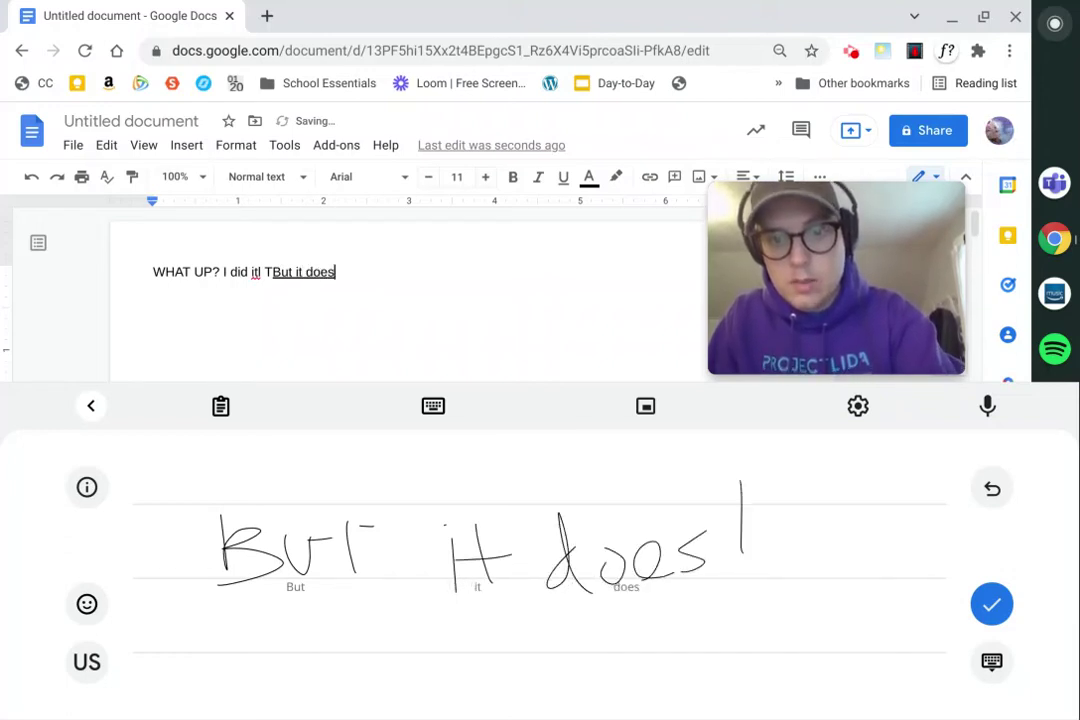
click(745, 575)
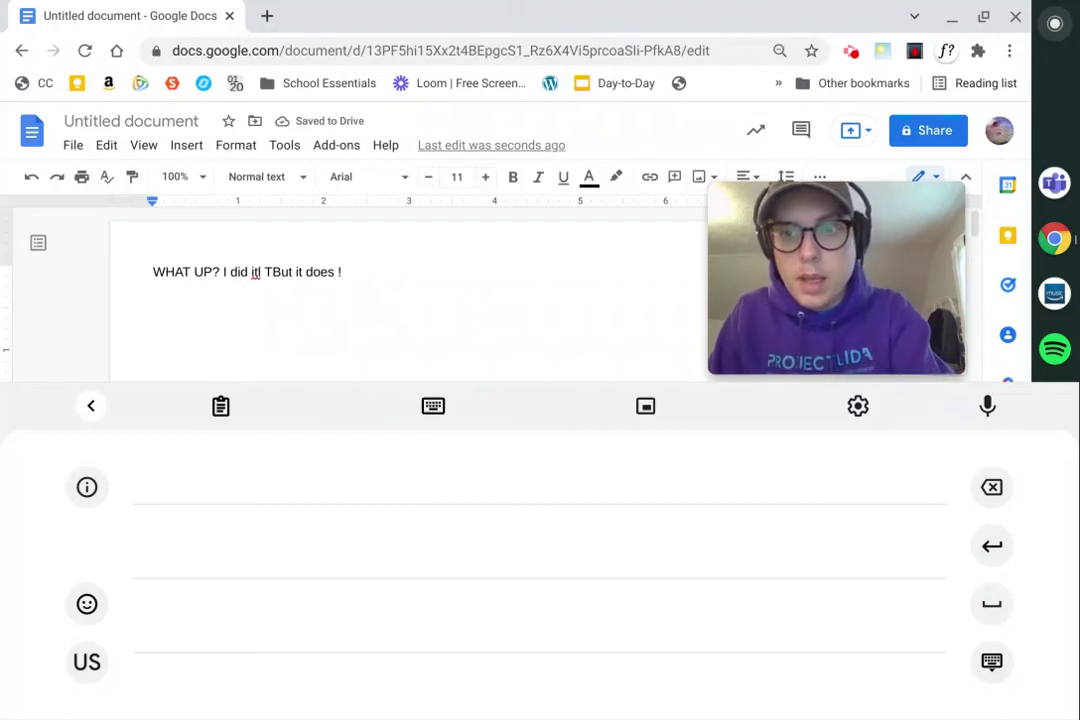
- Switch to voice input with the microphone key and dismiss the notice to start listening
click(987, 405)
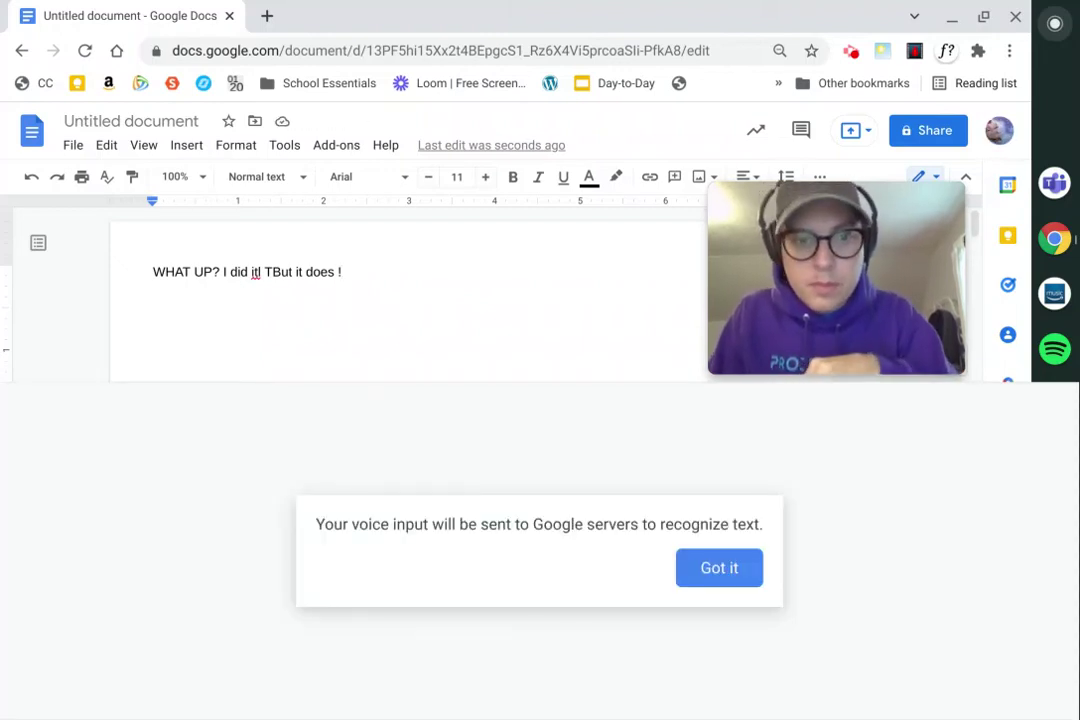
key(Return)
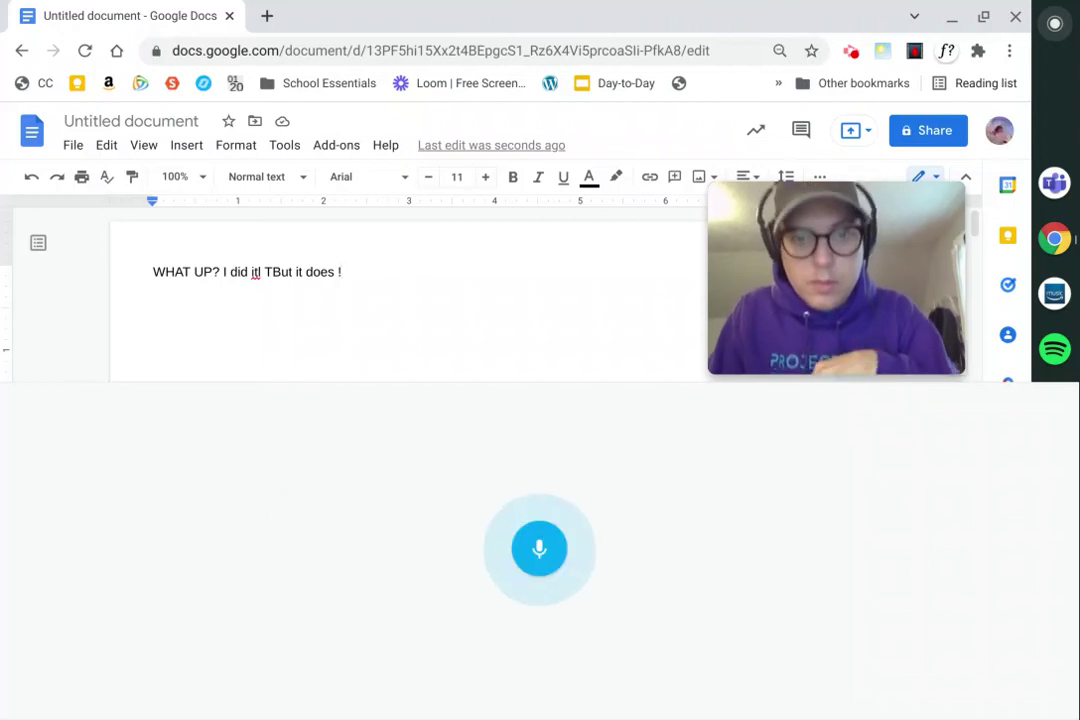